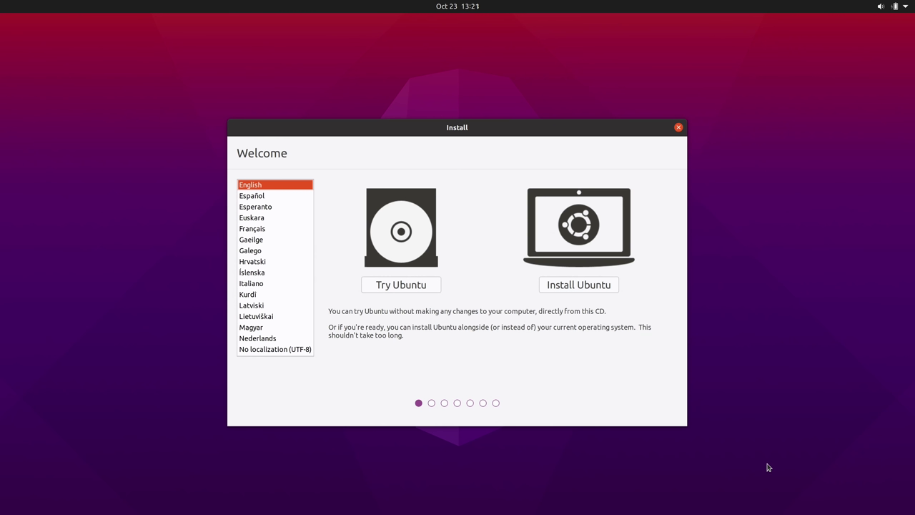
- Choose Try Ubuntu to start the Ubuntu 20.10 live session without installing
click(413, 285)
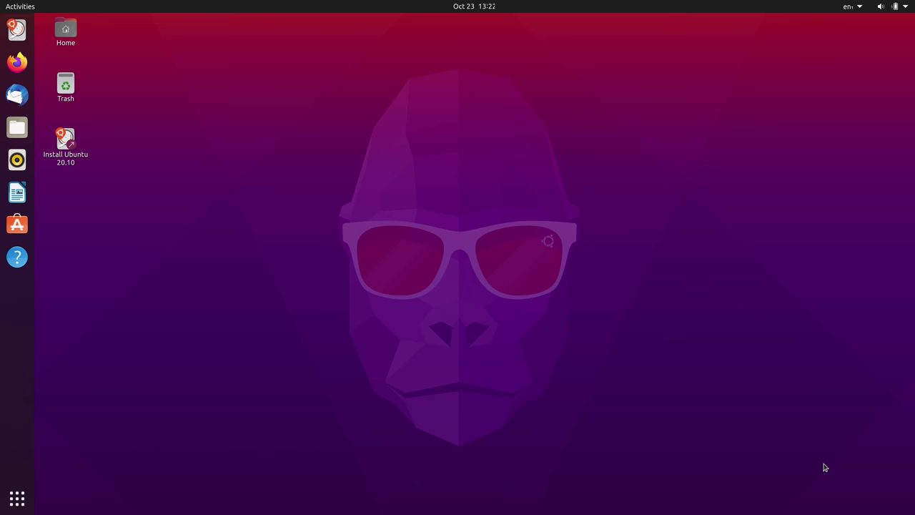
- Once the live desktop has loaded, open the GNOME system status menu
click(907, 6)
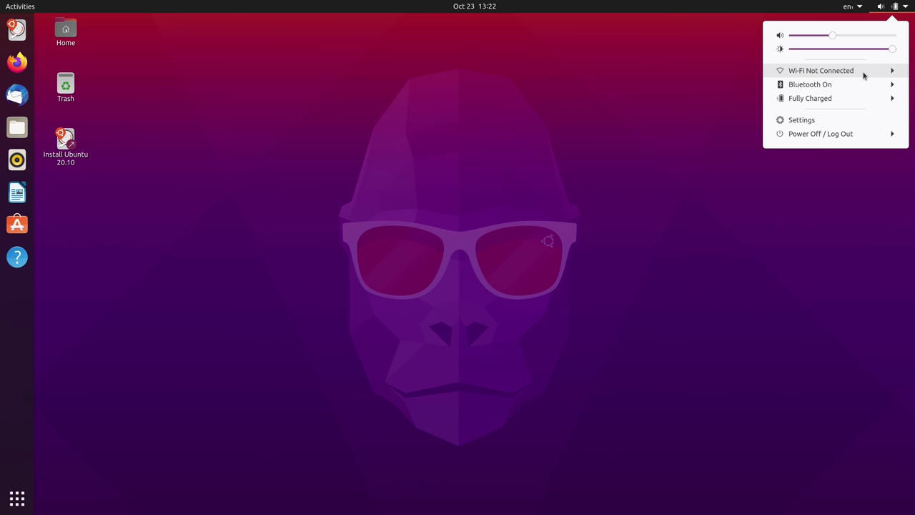
- Connect to the Atlantis Wi-Fi network from Select Network, entering the network password
click(863, 70)
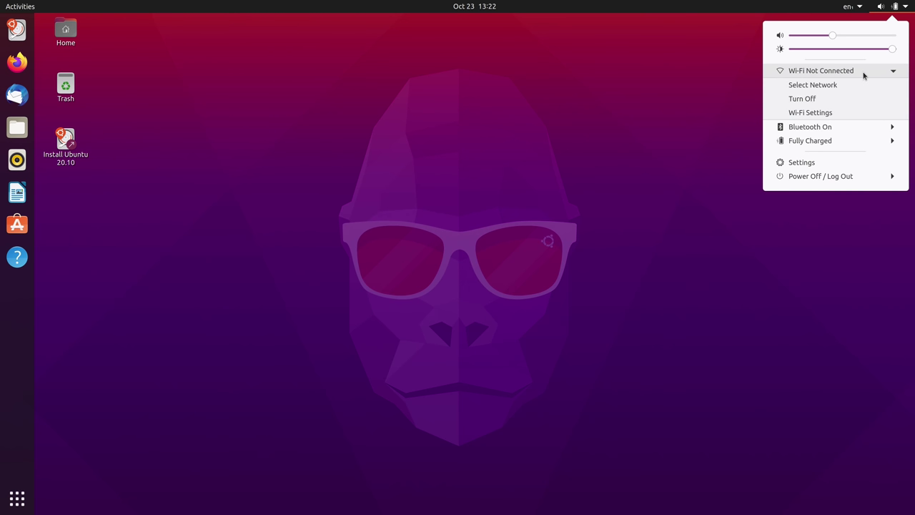
click(855, 85)
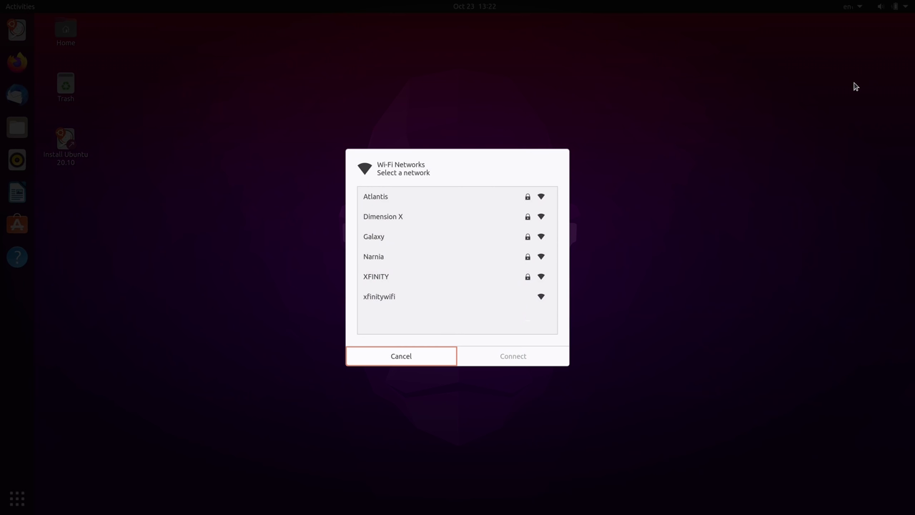
click(417, 200)
click(489, 355)
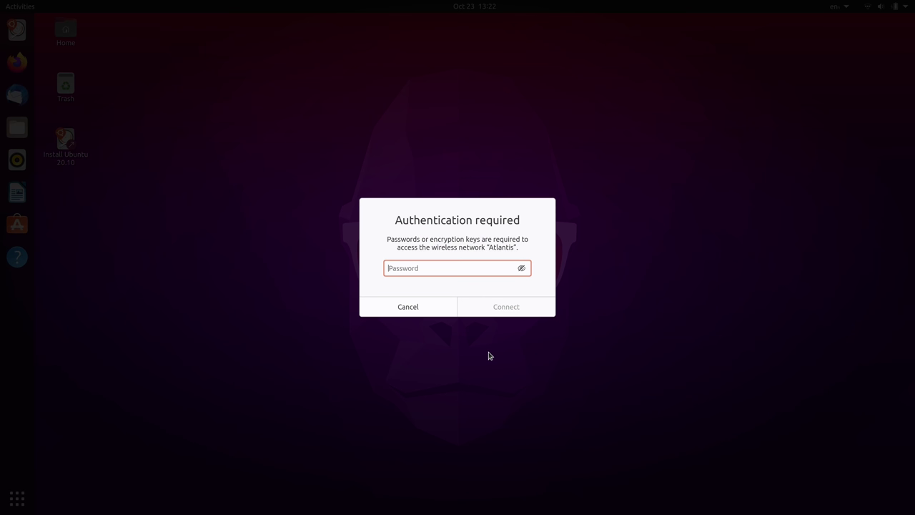
text(•••••••••••••)
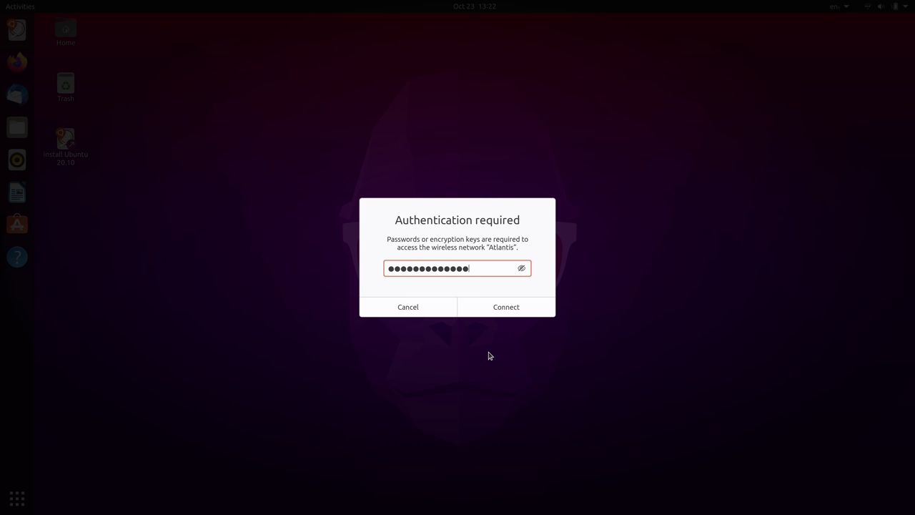
text(••••)
key(Return)
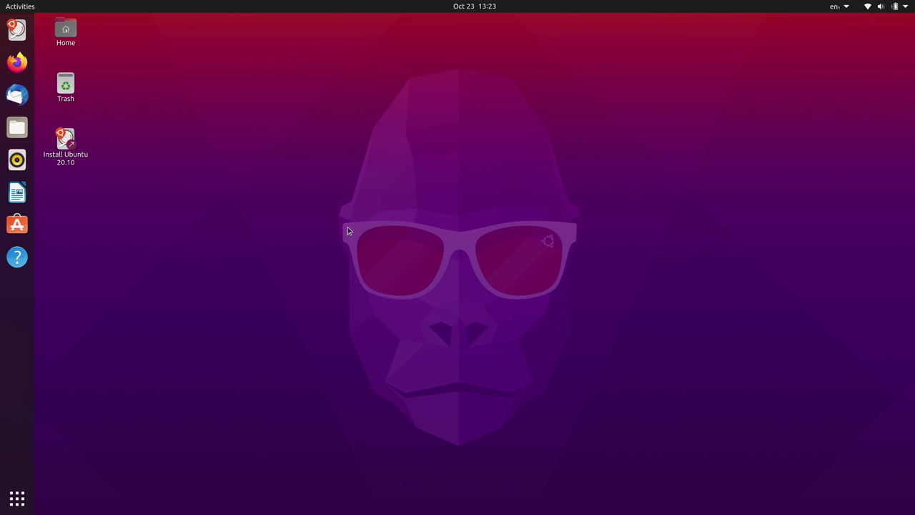
click(18, 62)
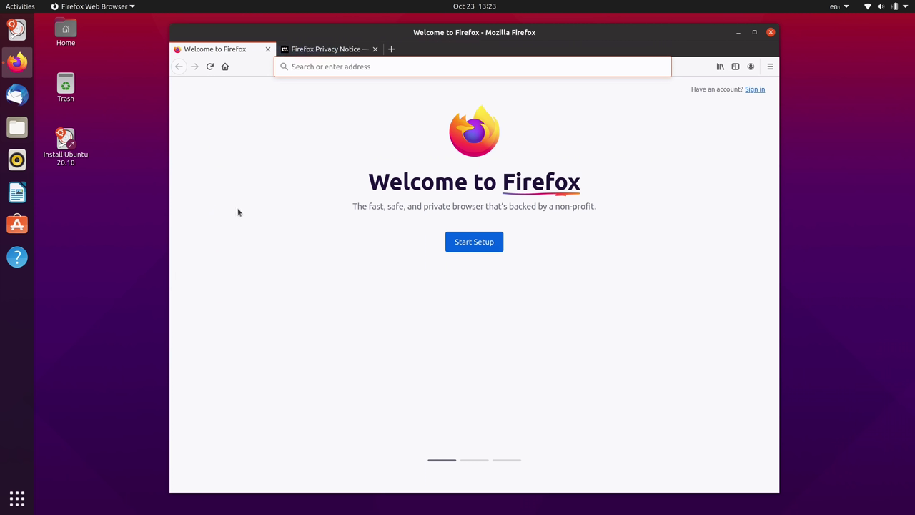
- Load learnlinux.tv in Firefox to verify internet access, then quit Firefox, closing both tabs
text(learnlinux.tv)
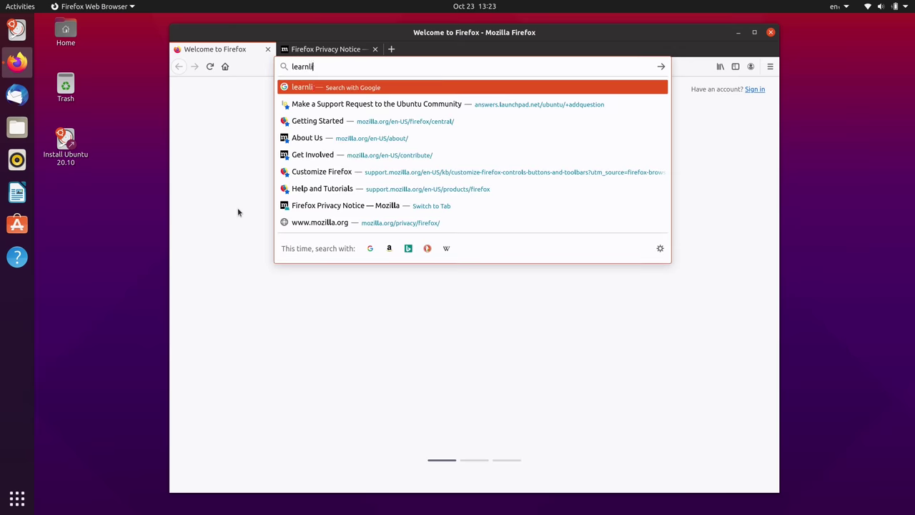
key(Return)
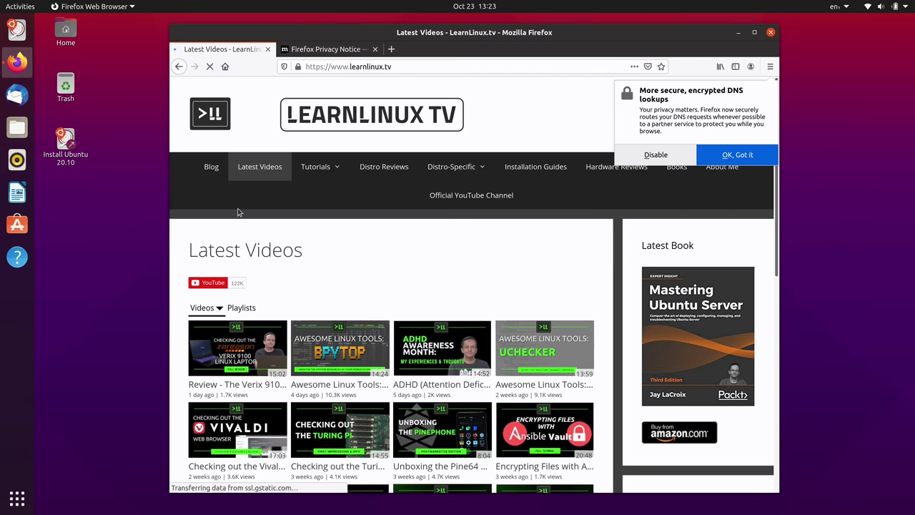
click(239, 212)
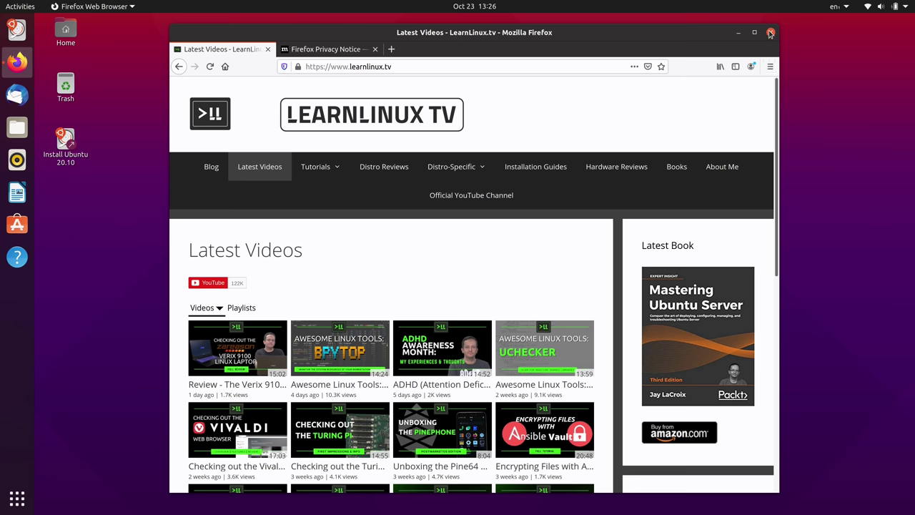
click(771, 32)
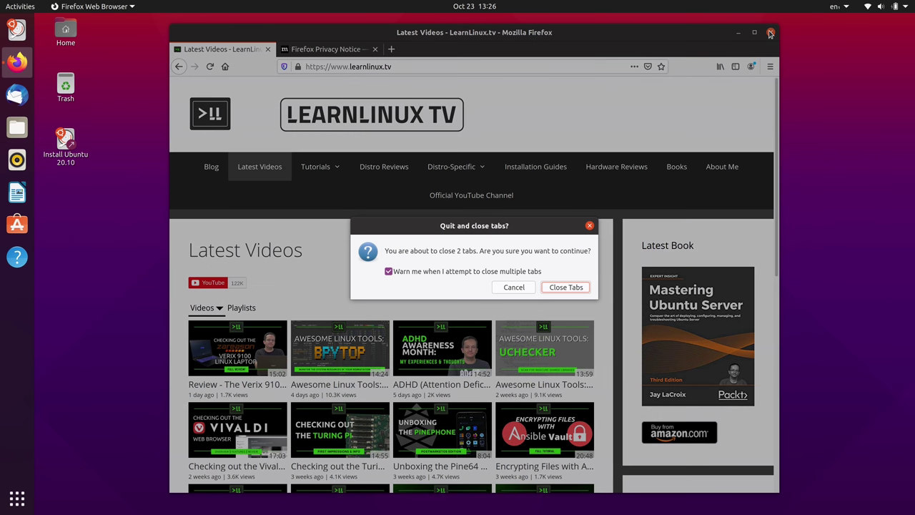
click(584, 289)
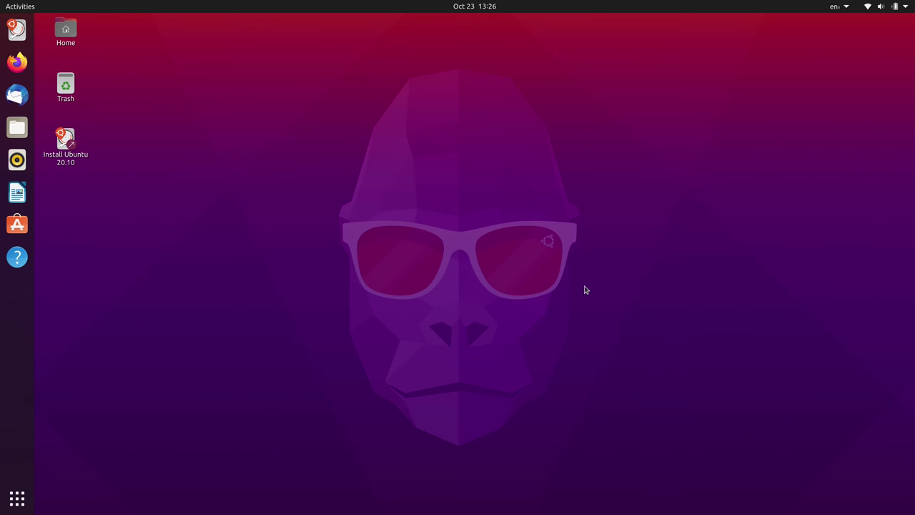
- Launch Install Ubuntu 20.10, keeping English and the tested English (US) keyboard layout
click(69, 143)
double_click(69, 143)
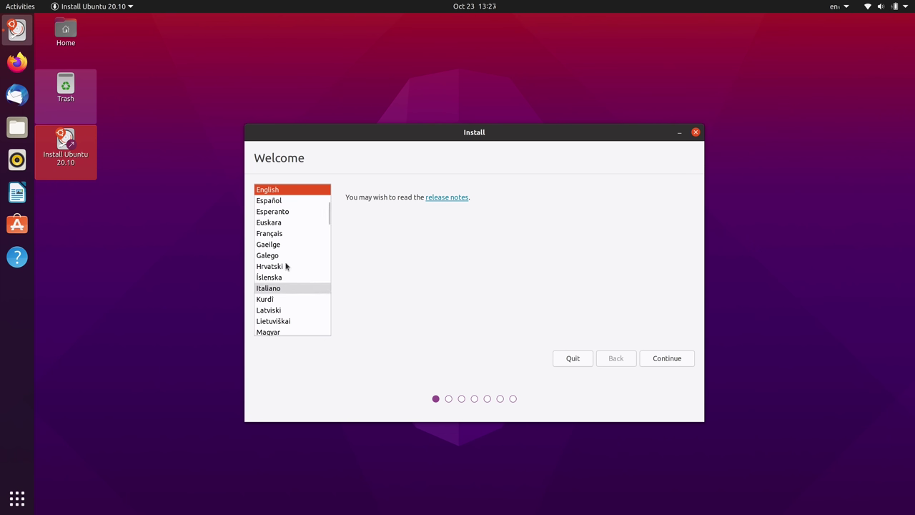
click(680, 359)
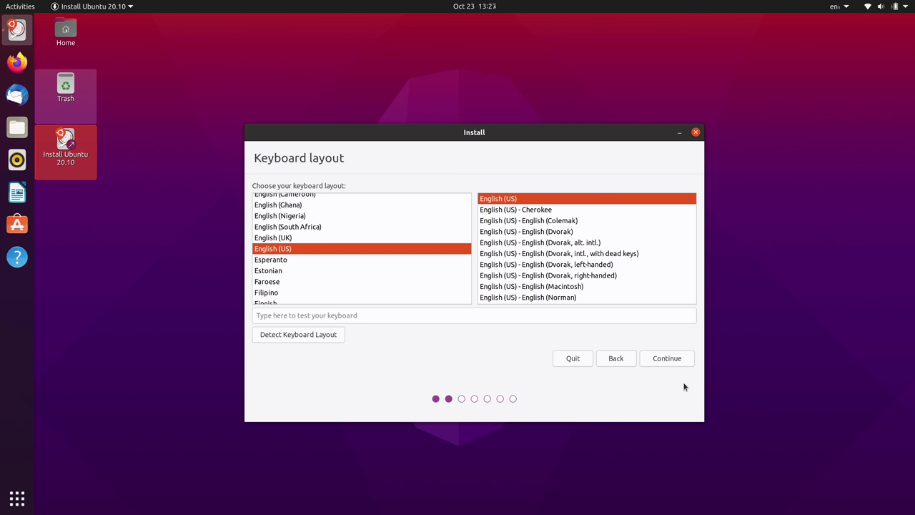
click(618, 317)
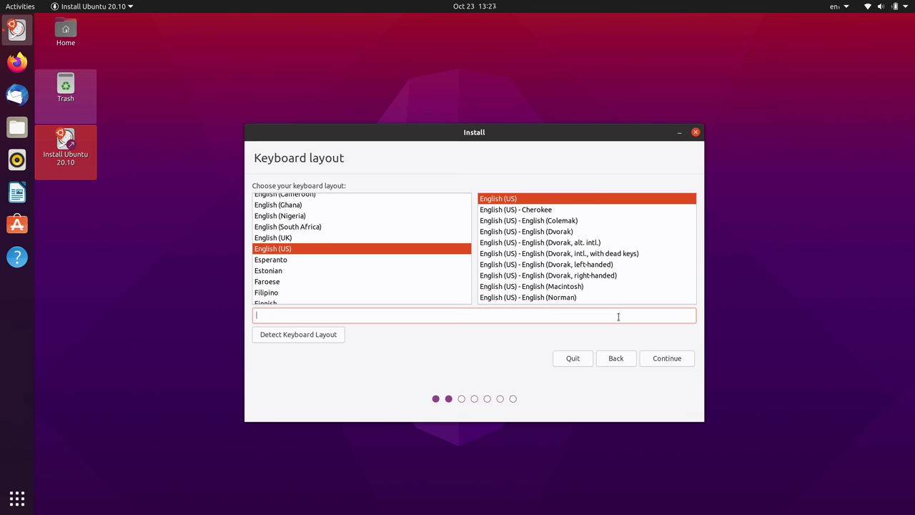
text(test)
key(BackSpace)
key(BackSpace)
key(BackSpace)
key(BackSpace)
click(669, 361)
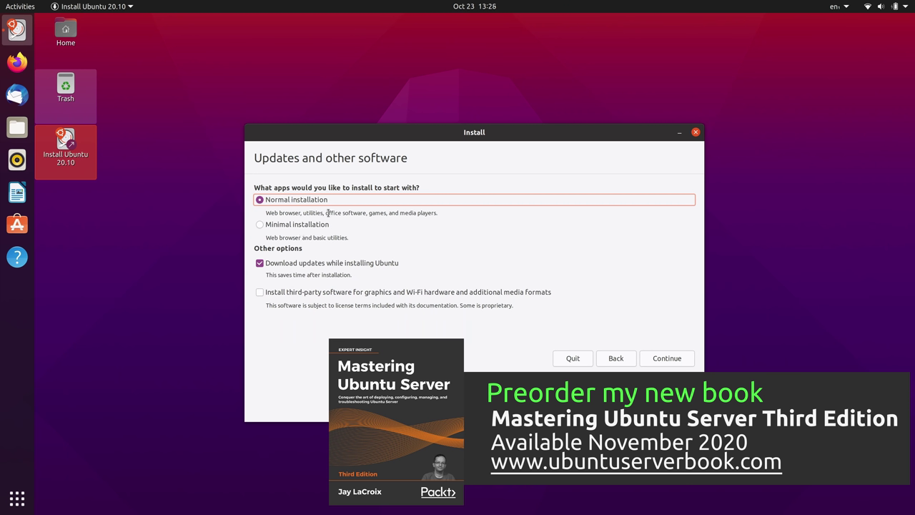
- Keep Normal installation with update downloads off and third-party software left unchecked
drag(325, 212, 368, 212)
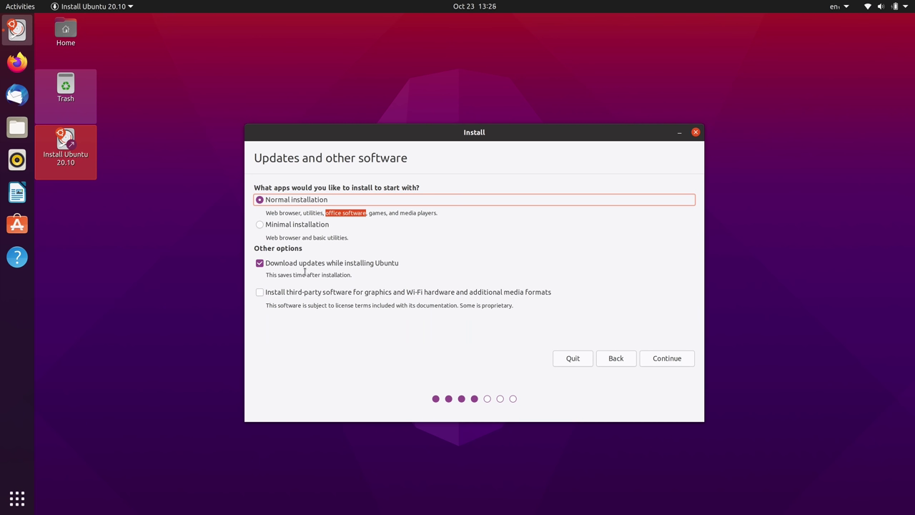
click(259, 263)
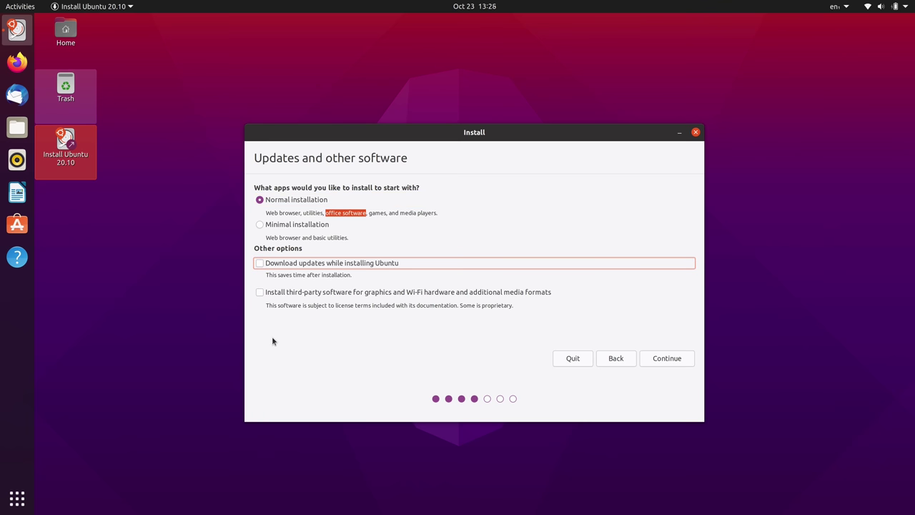
click(305, 293)
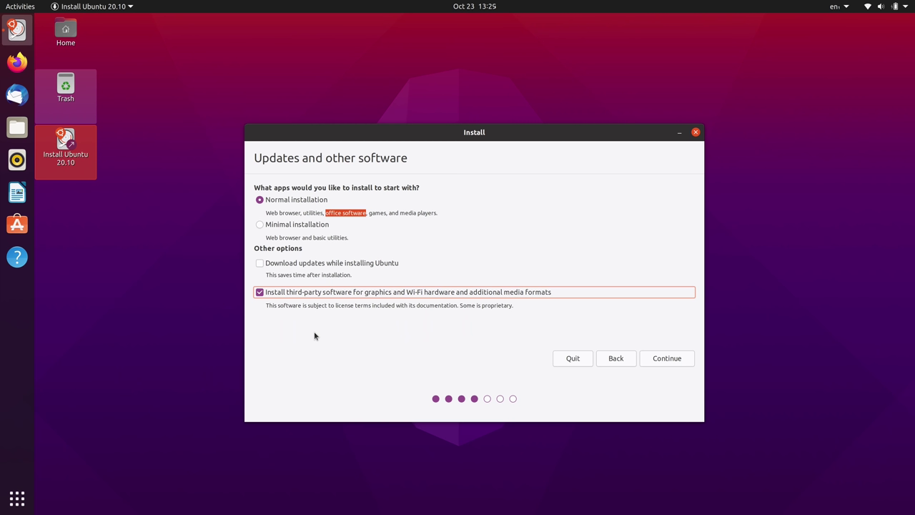
click(328, 293)
click(670, 359)
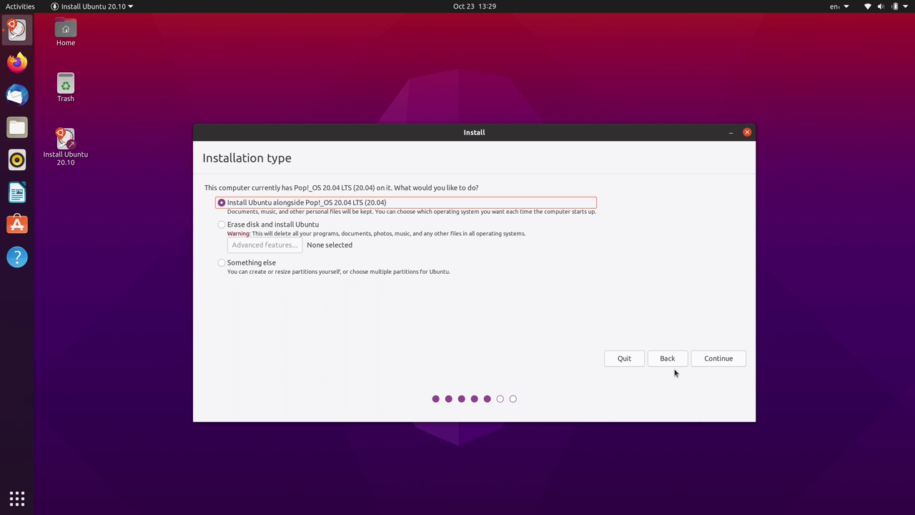
- Select Erase disk and install Ubuntu and view its Advanced Features options
click(266, 228)
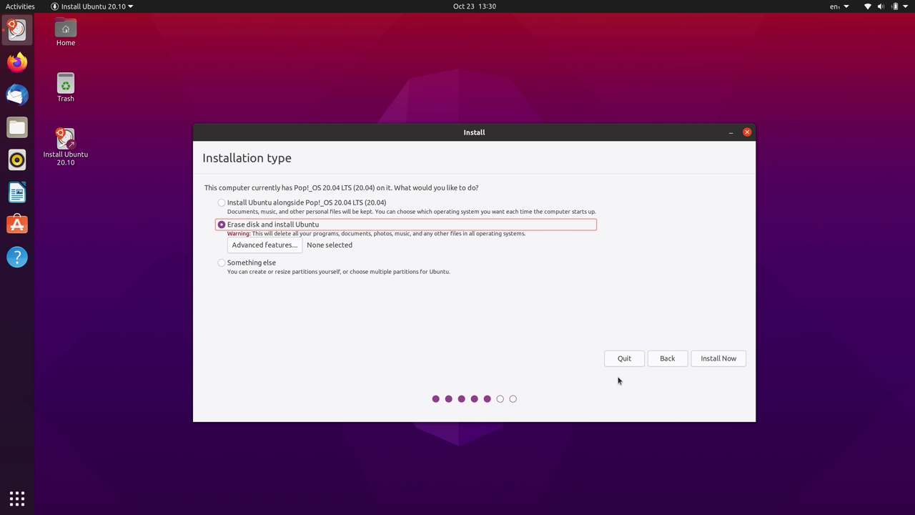
click(293, 245)
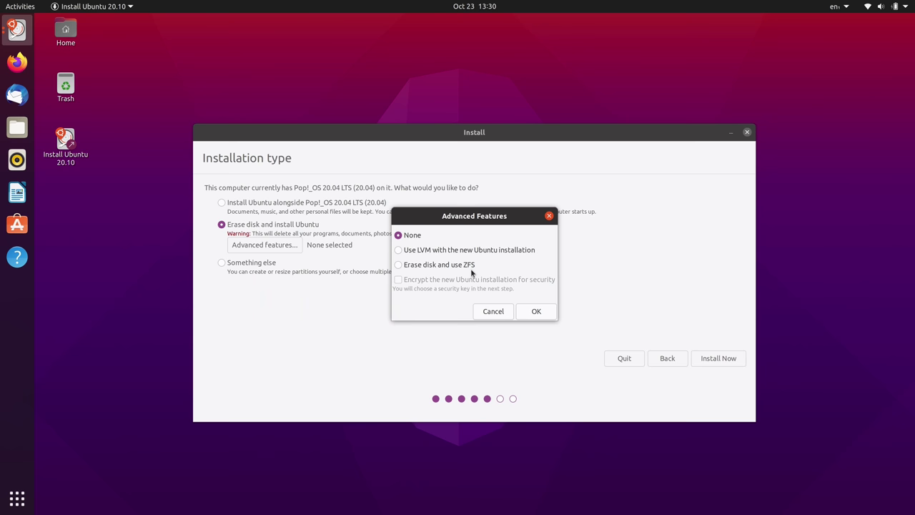
- Leave advanced disk features at None and start the installation with Install Now
click(489, 311)
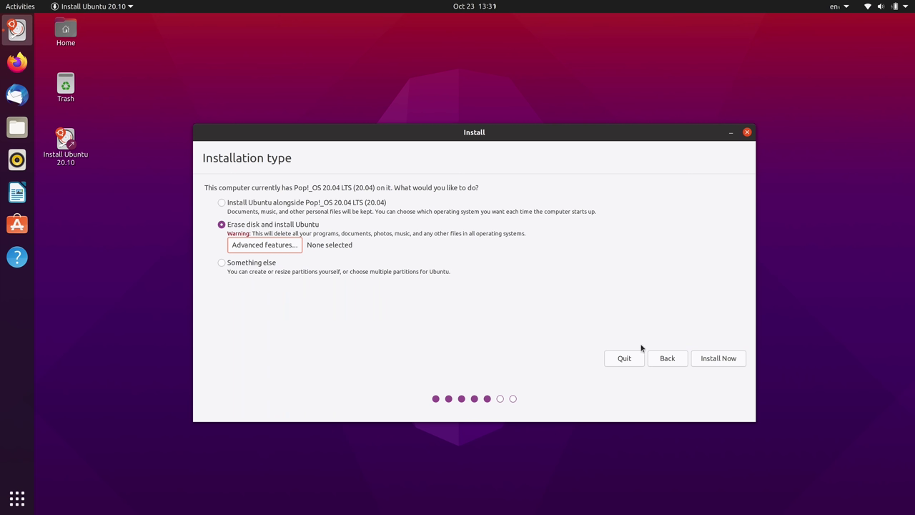
click(730, 362)
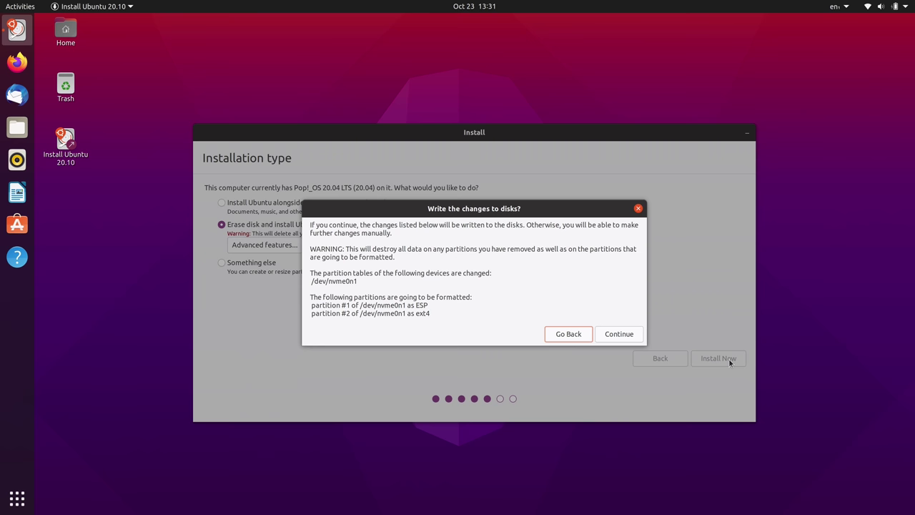
- Confirm writing the new ESP and ext4 partitions to /dev/nvme0n1
click(627, 337)
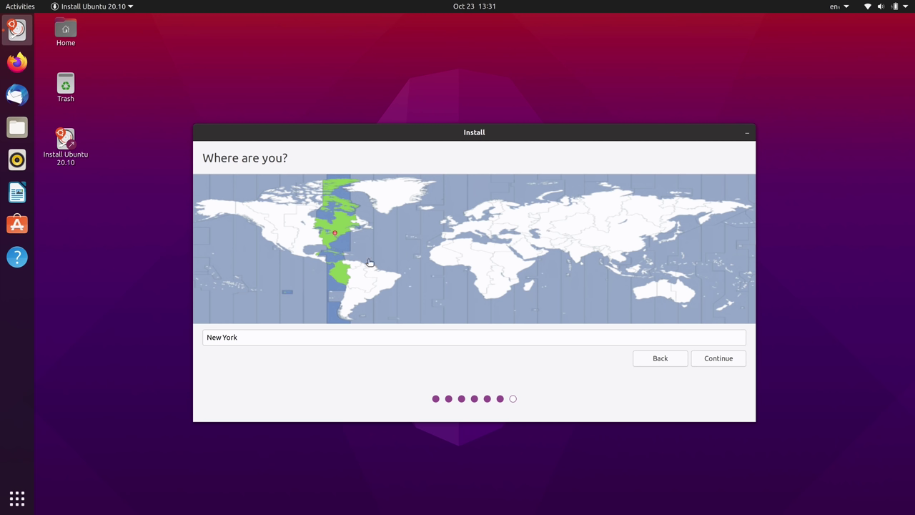
- Pick Detroit on the time zone map as the location
click(325, 232)
- Accept the Detroit time zone and enter the account's name, computer name and username
click(719, 360)
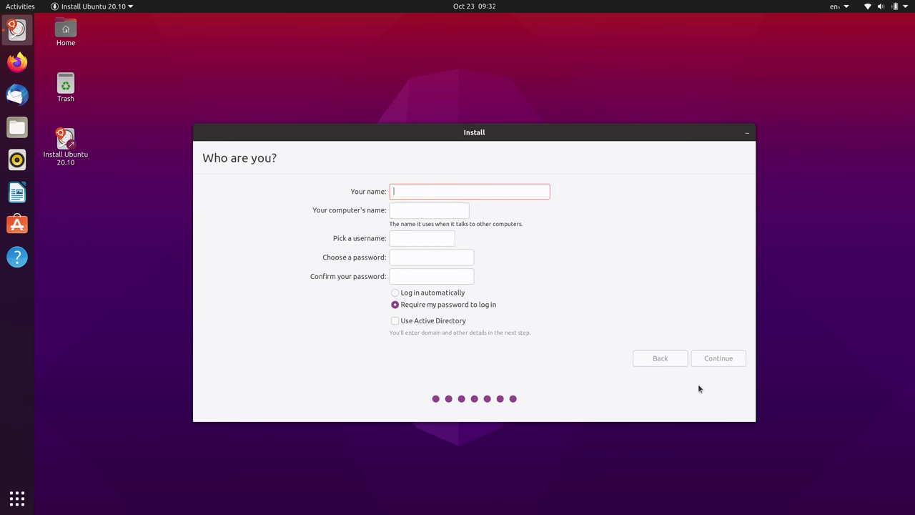
text(jay)
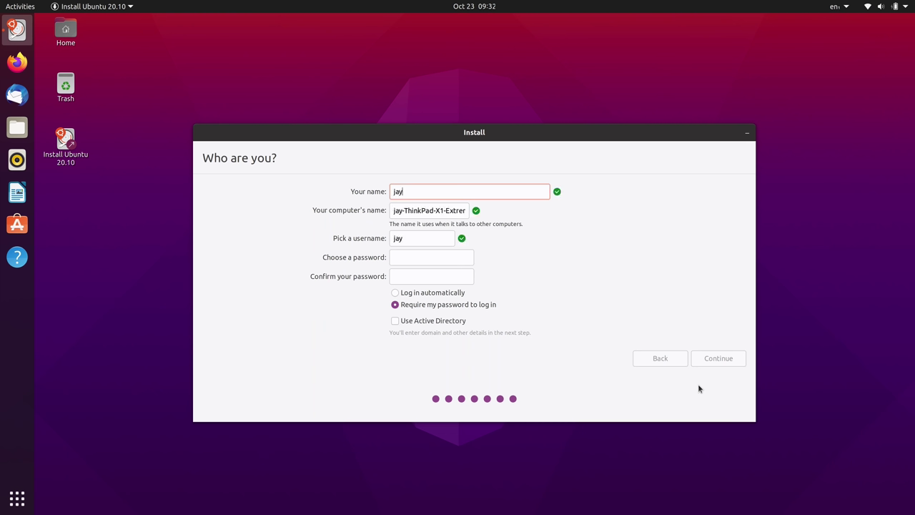
key(Tab)
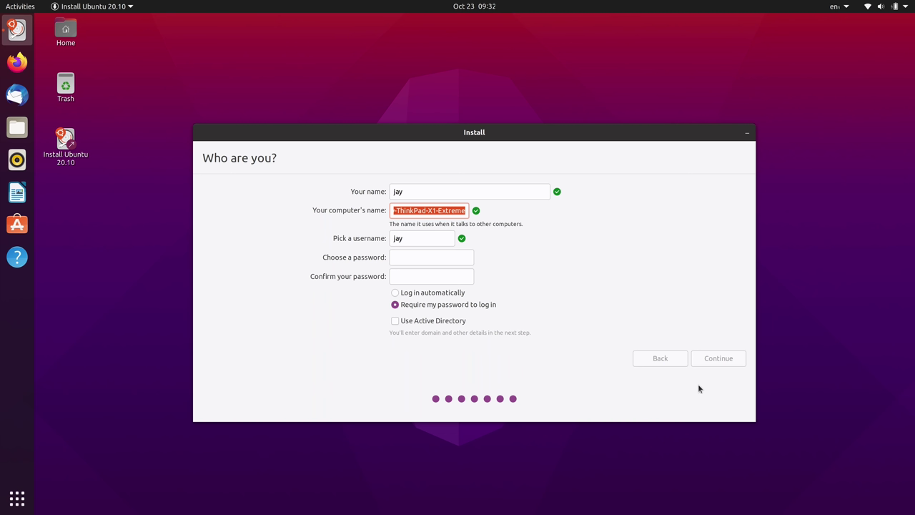
key(Tab)
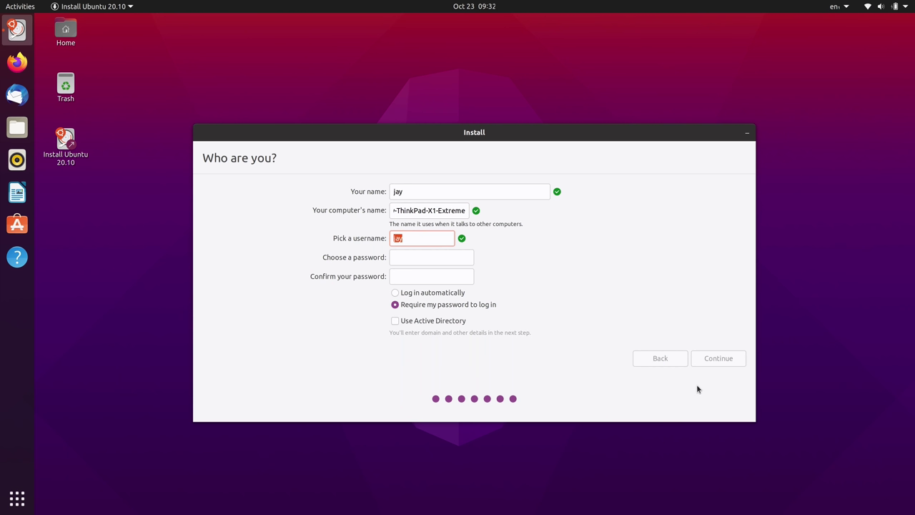
click(492, 192)
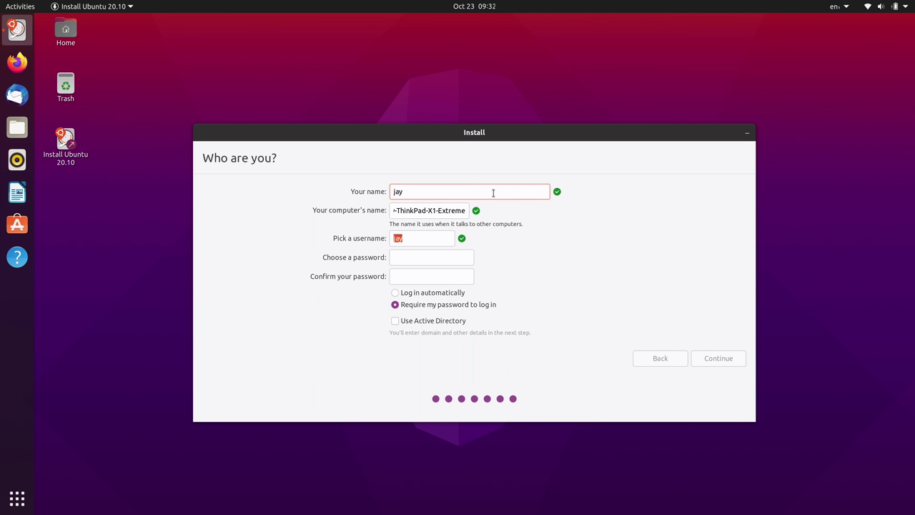
- Enter and confirm the account password, then start the installation
click(419, 257)
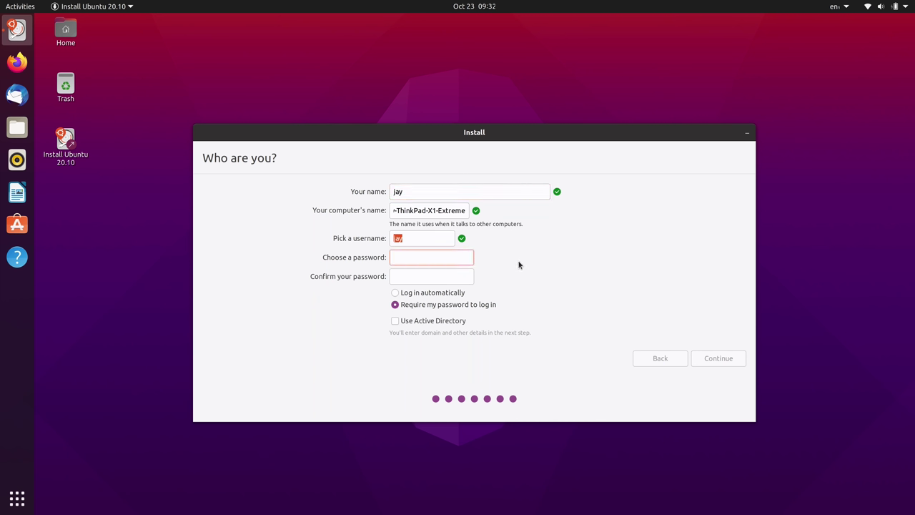
text(*********)
key(Tab)
text(*********)
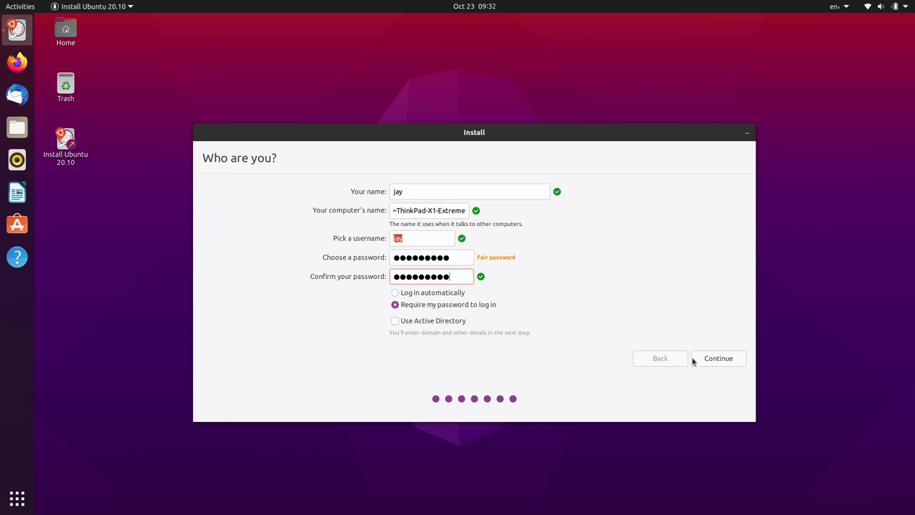
click(719, 361)
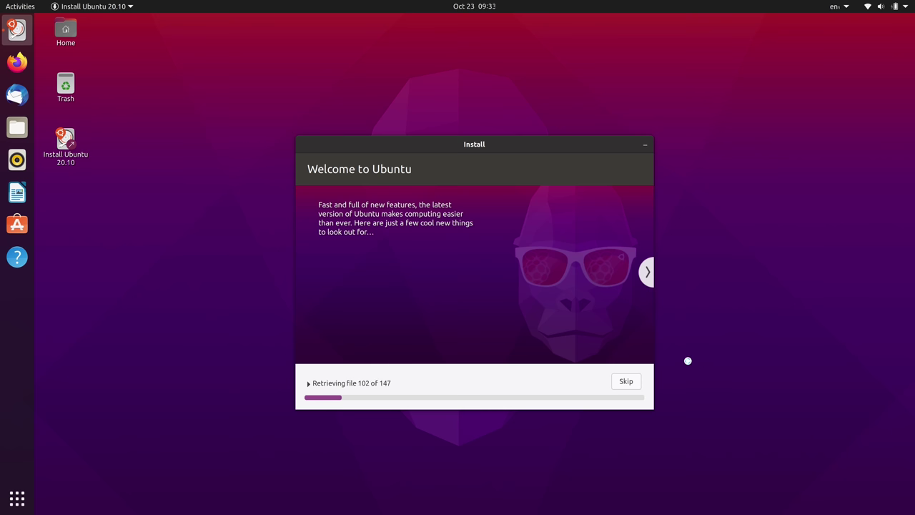
- Browse the music, photos and web browsing slides while the installation runs
click(647, 274)
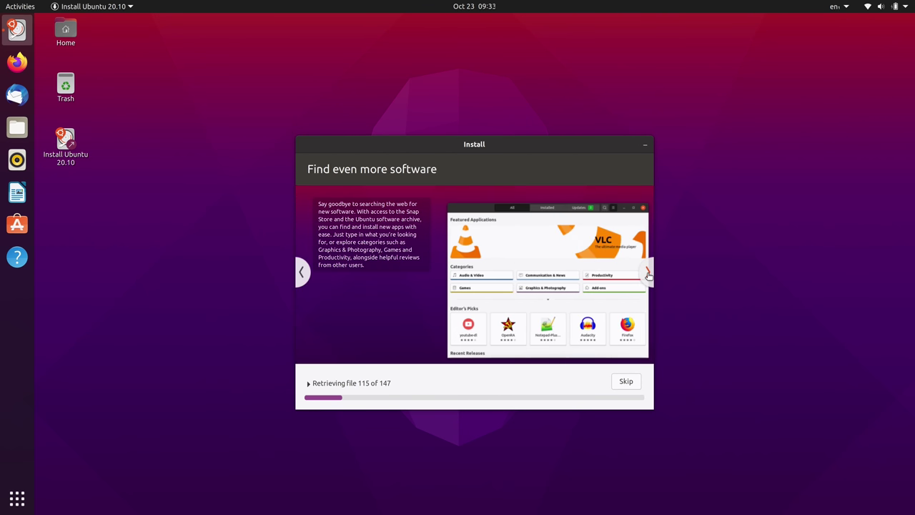
click(647, 274)
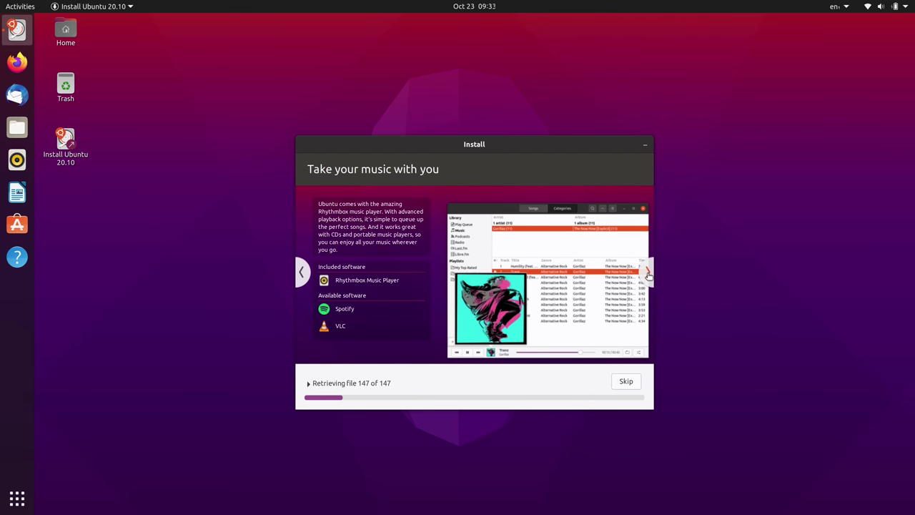
click(648, 274)
click(648, 274)
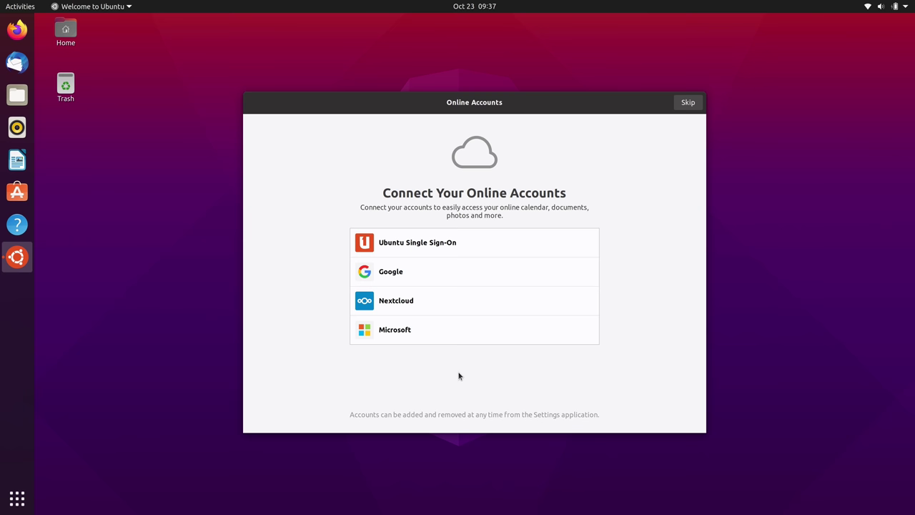
- Skip online accounts and view the first system info report for 20.10
click(695, 101)
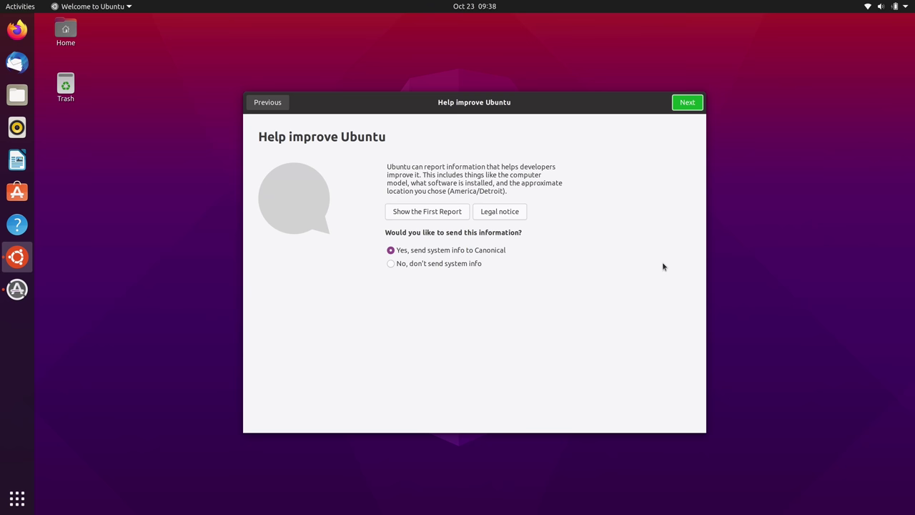
click(429, 214)
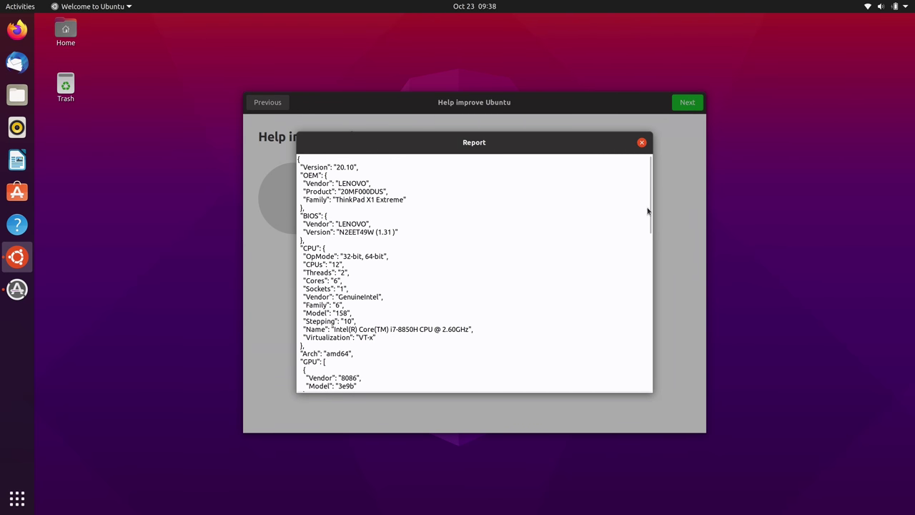
drag(649, 204, 653, 230)
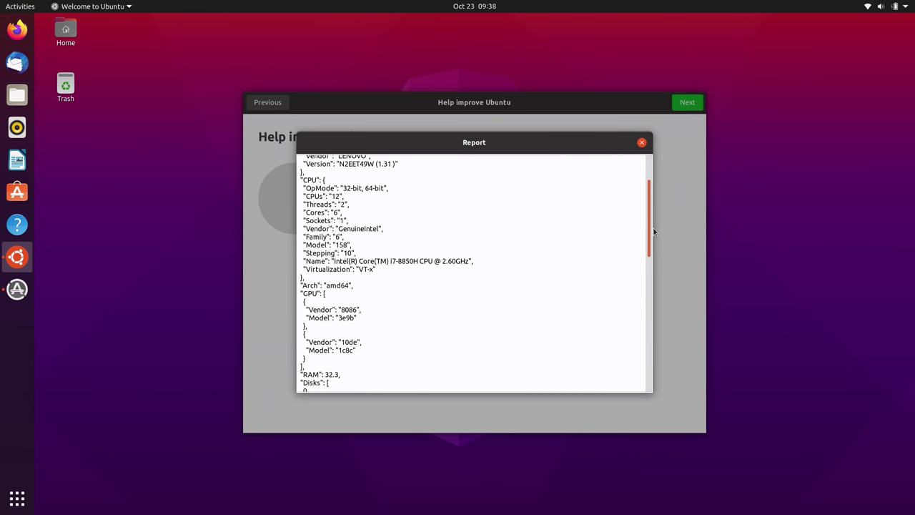
drag(654, 230, 665, 194)
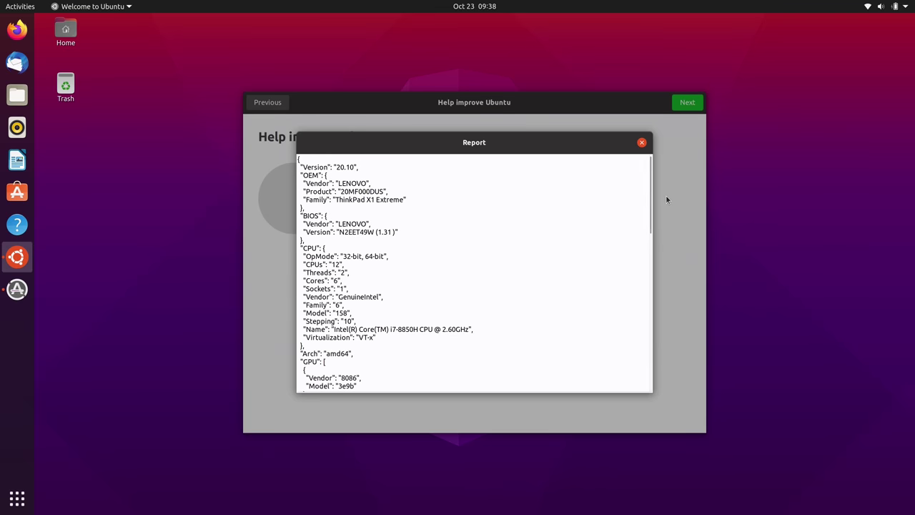
click(642, 144)
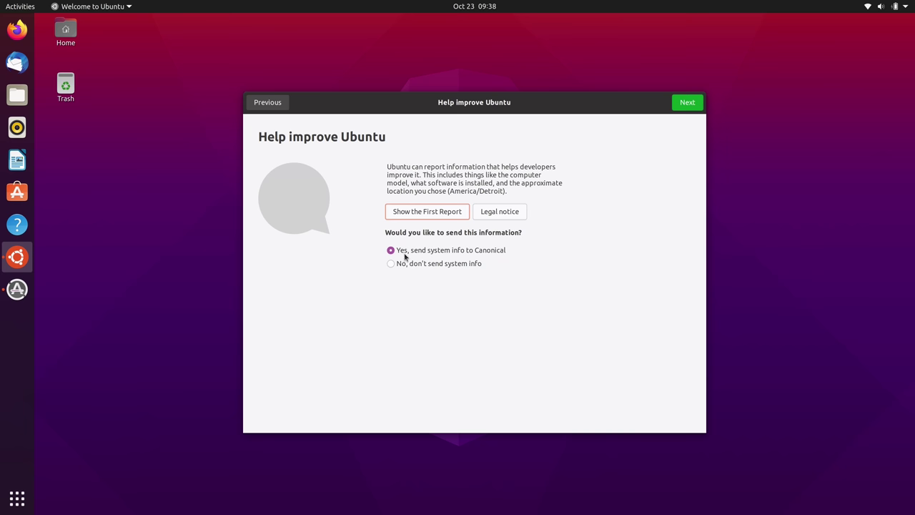
click(685, 106)
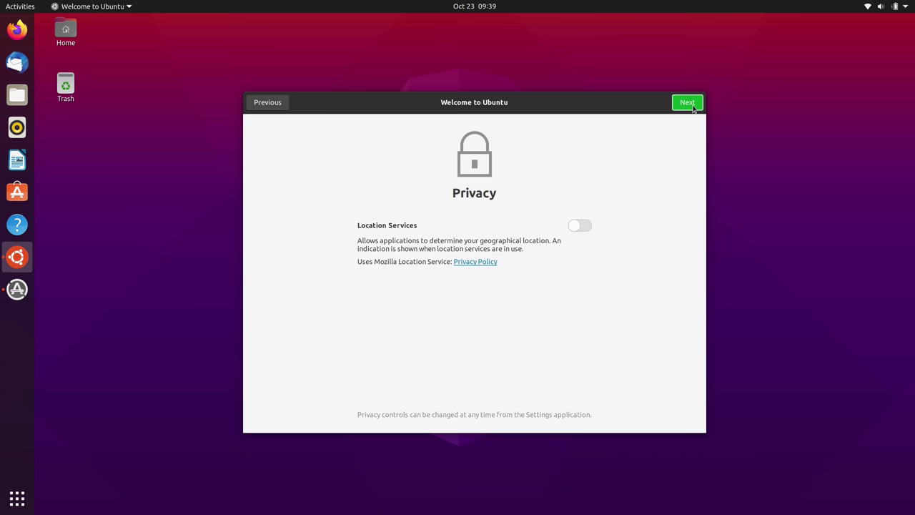
- Accept the privacy settings with location services off and finish the welcome wizard
click(686, 102)
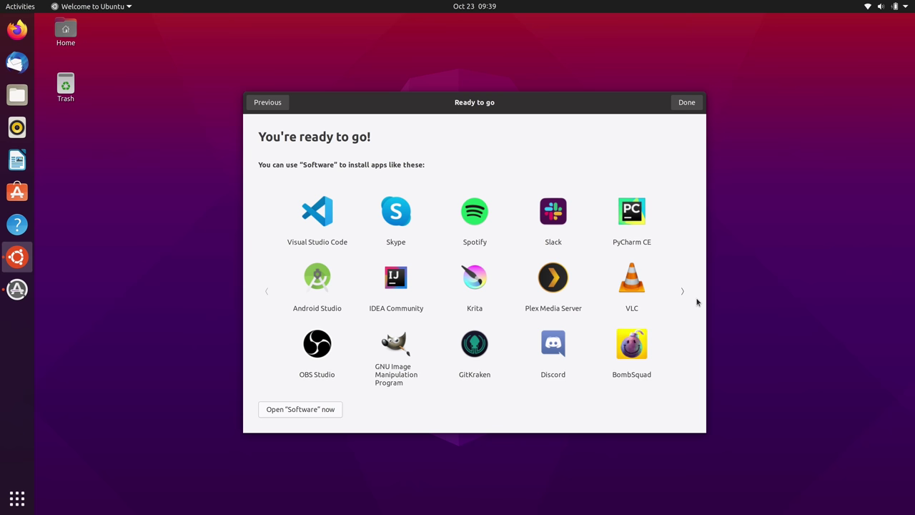
click(686, 102)
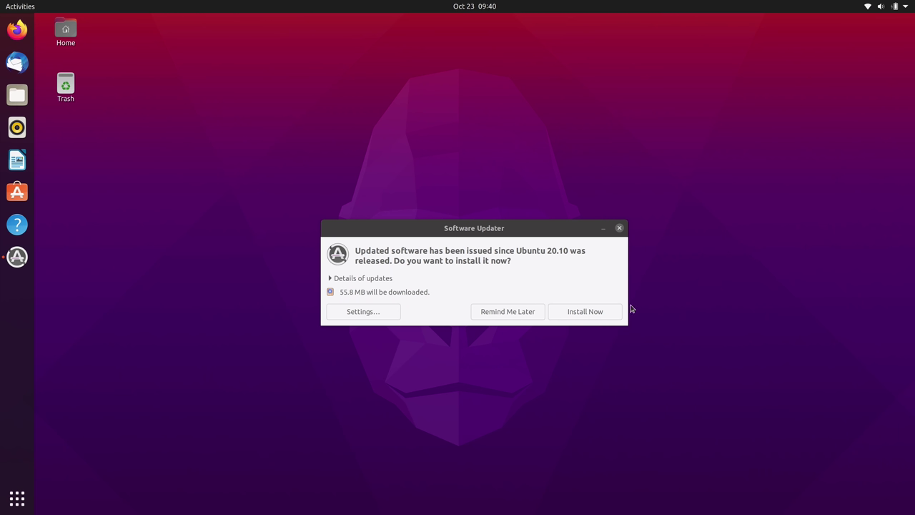
- Install the 55.8 MB of updates, watch progress, and dismiss the up-to-date notice
click(618, 311)
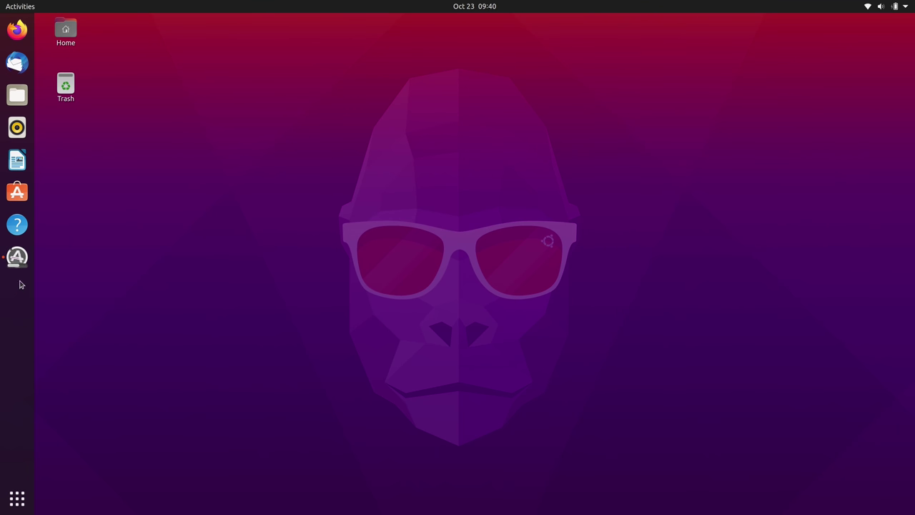
click(21, 265)
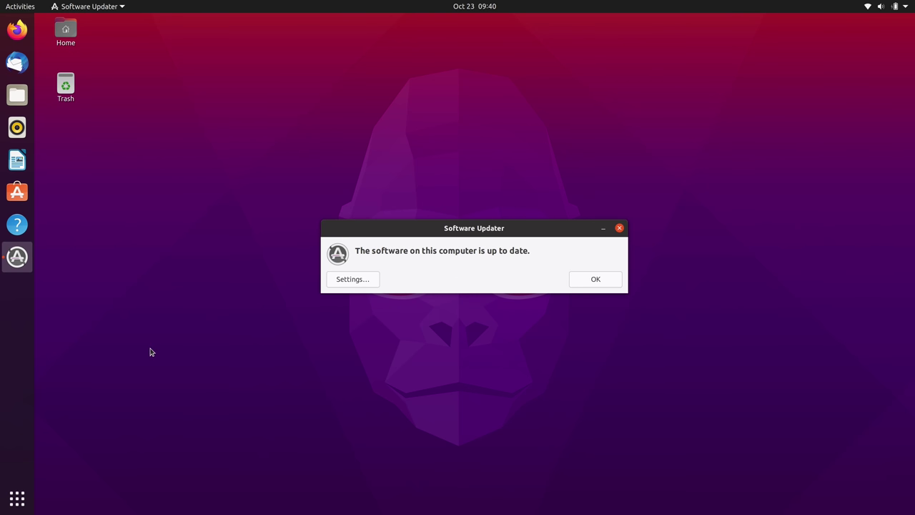
click(595, 279)
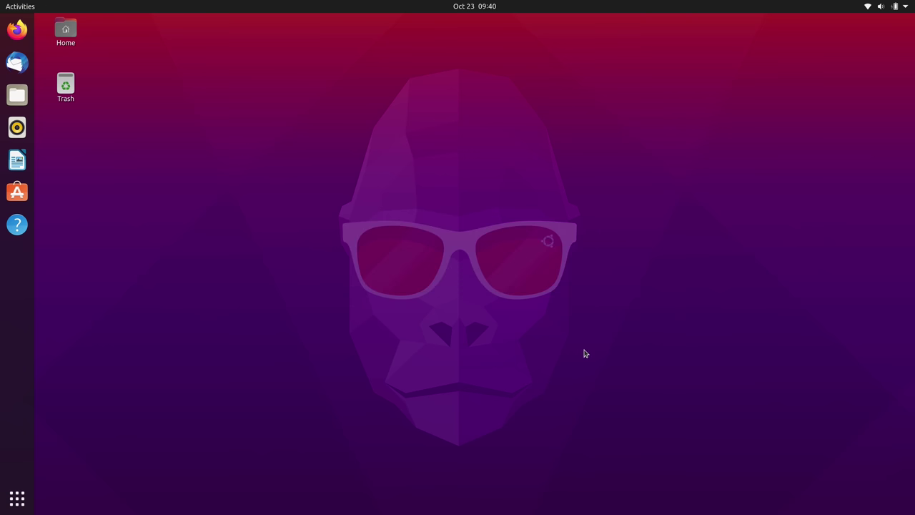